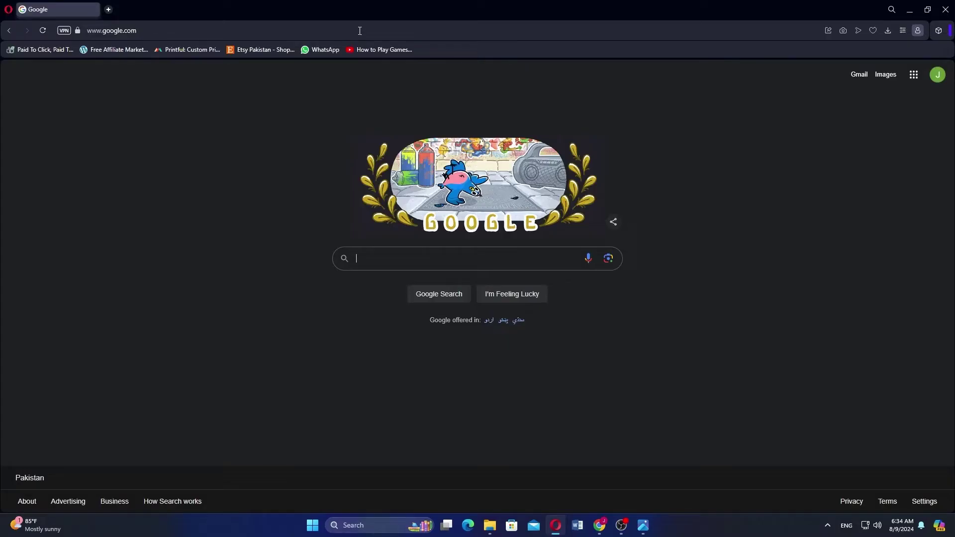
text(mi)
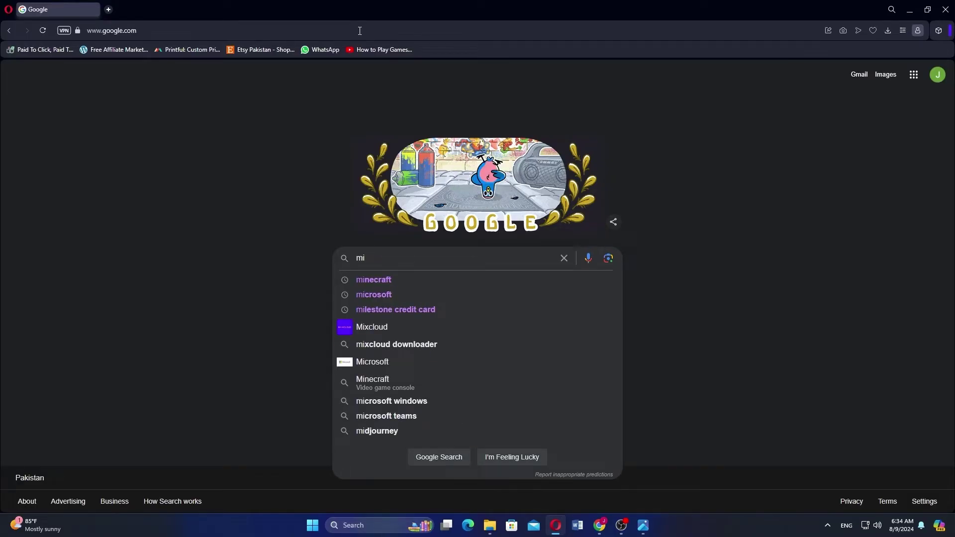
text(n)
Run the Google search for "minecraft java edition".
key(BackSpace)
text(necraft java edition)
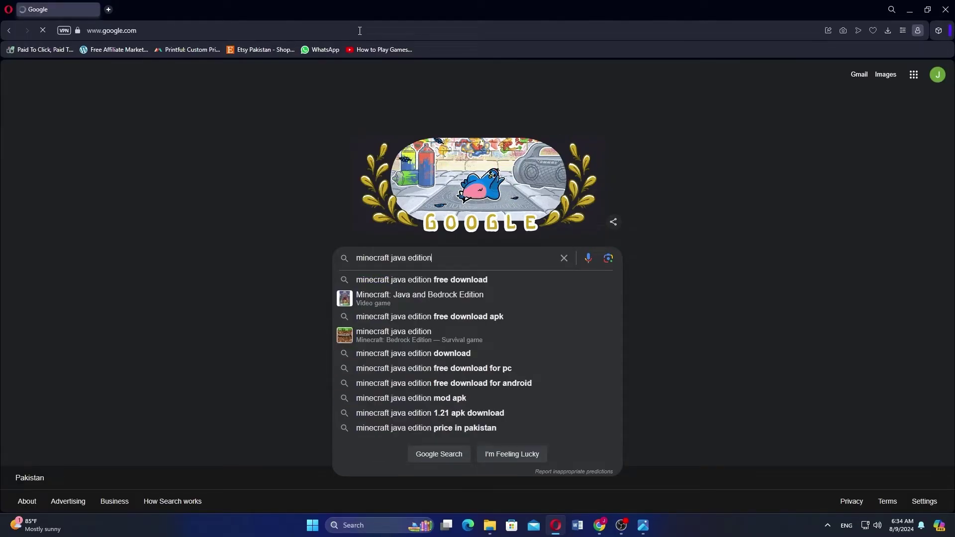
key(Return)
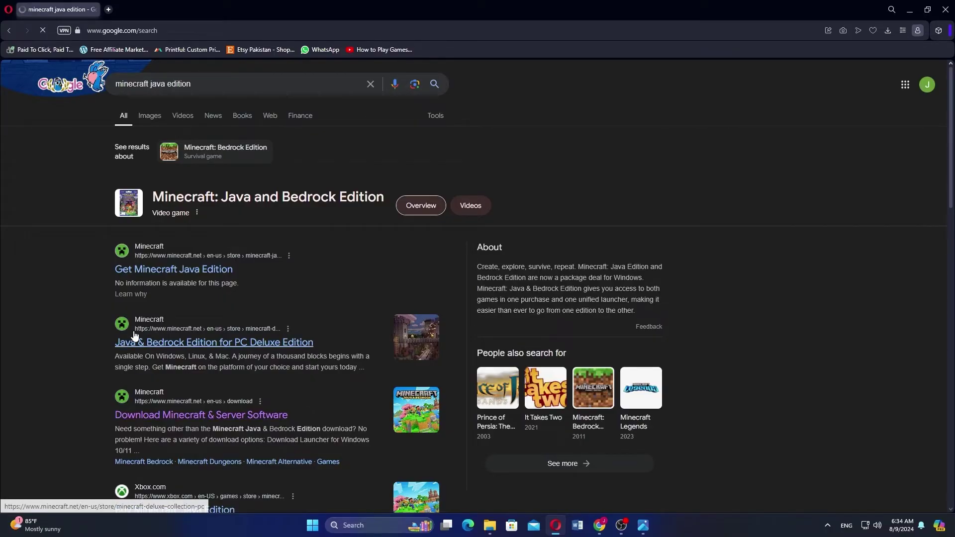
Go to the minecraft.net store page for Java & Bedrock Edition for PC.
click(163, 270)
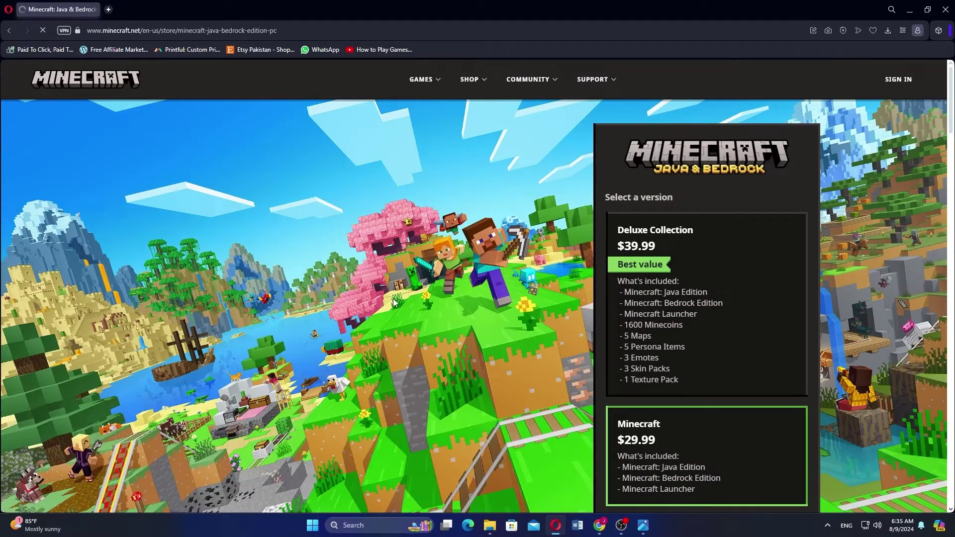
scroll(595, 298, down, 4)
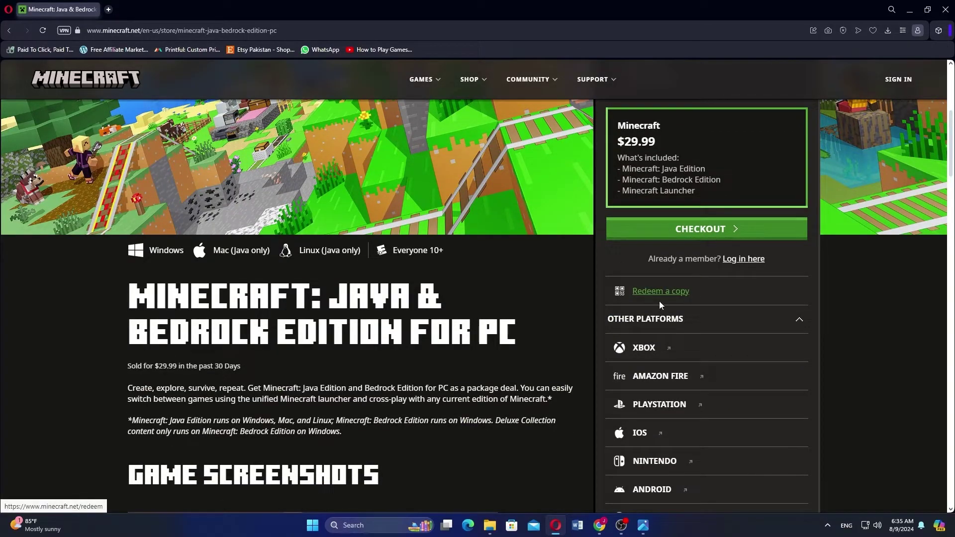
scroll(642, 298, down, 2)
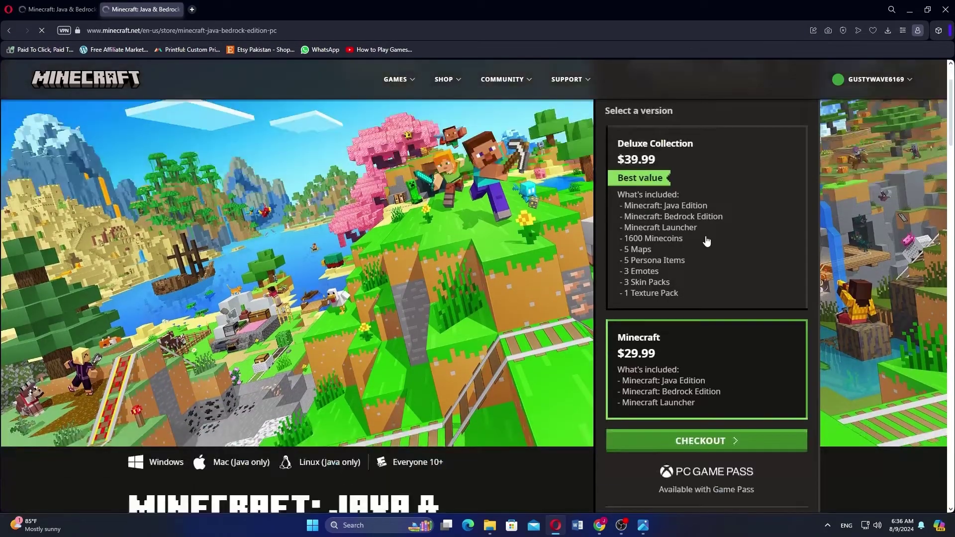
scroll(658, 429, down, 2)
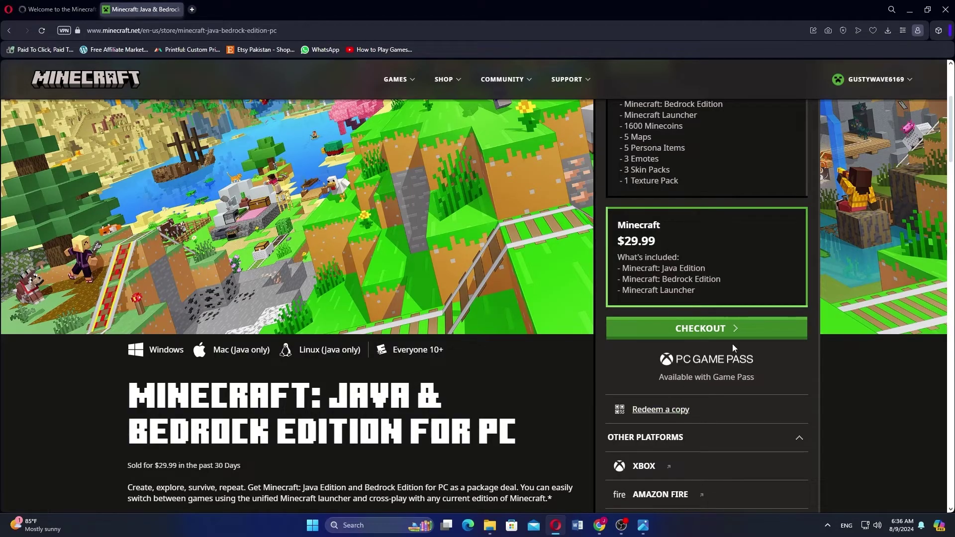
Check out the $29.99 standard edition, buy it for PC, and begin adding a payment method.
click(700, 330)
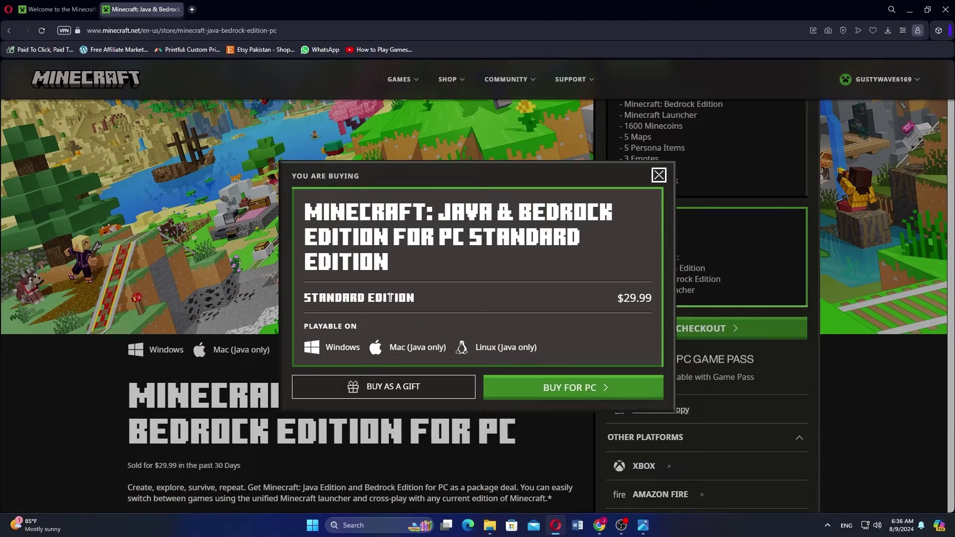
click(573, 387)
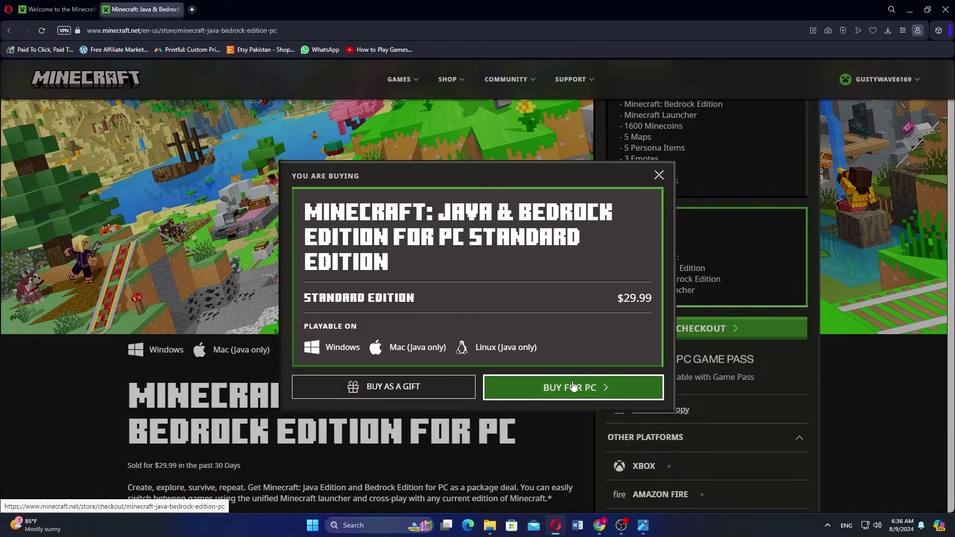
click(292, 330)
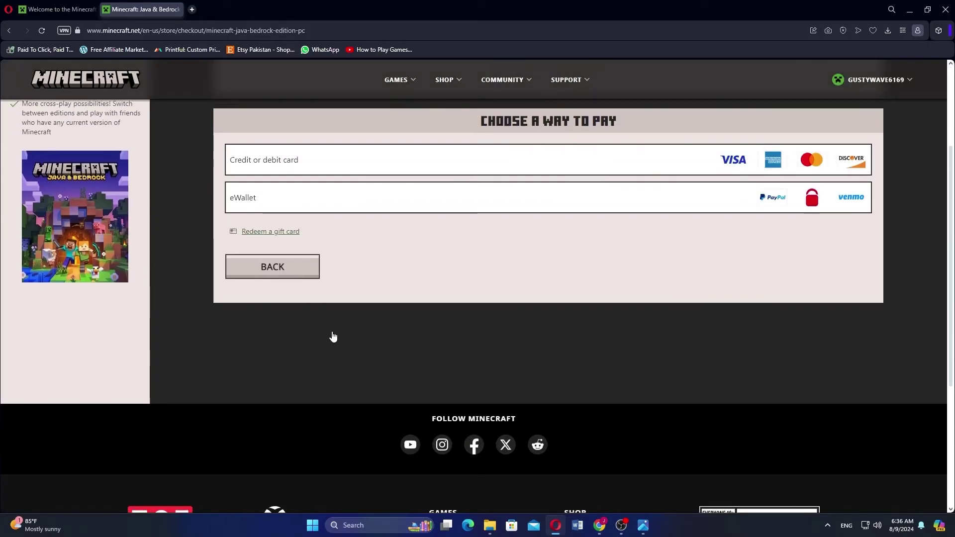
scroll(332, 335, up, 3)
Choose to pay with a gift card via the Redeem a gift card link.
click(265, 281)
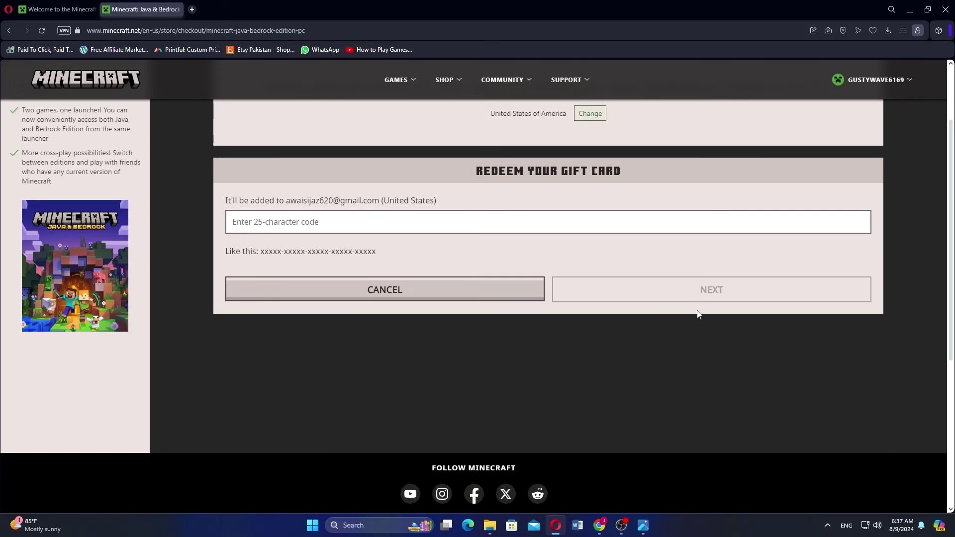
scroll(671, 296, up, 2)
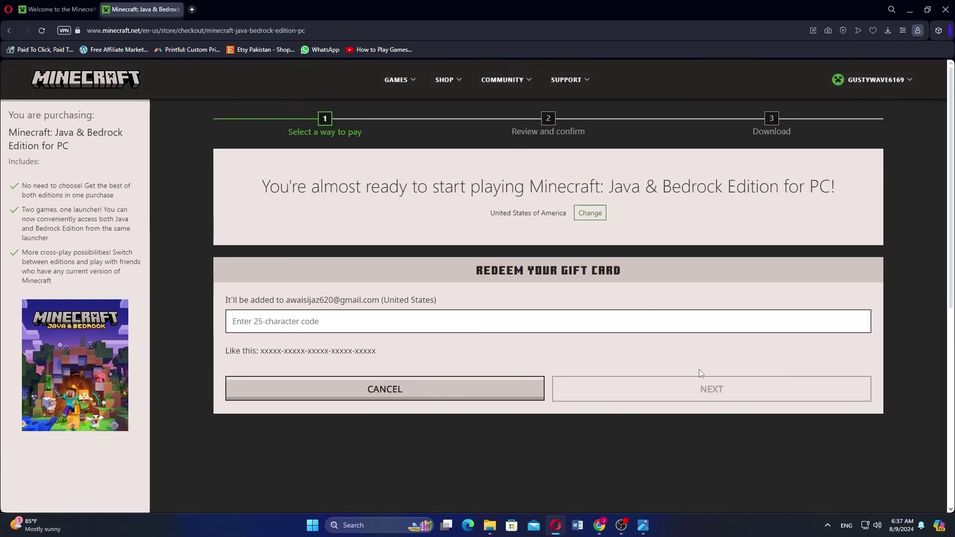